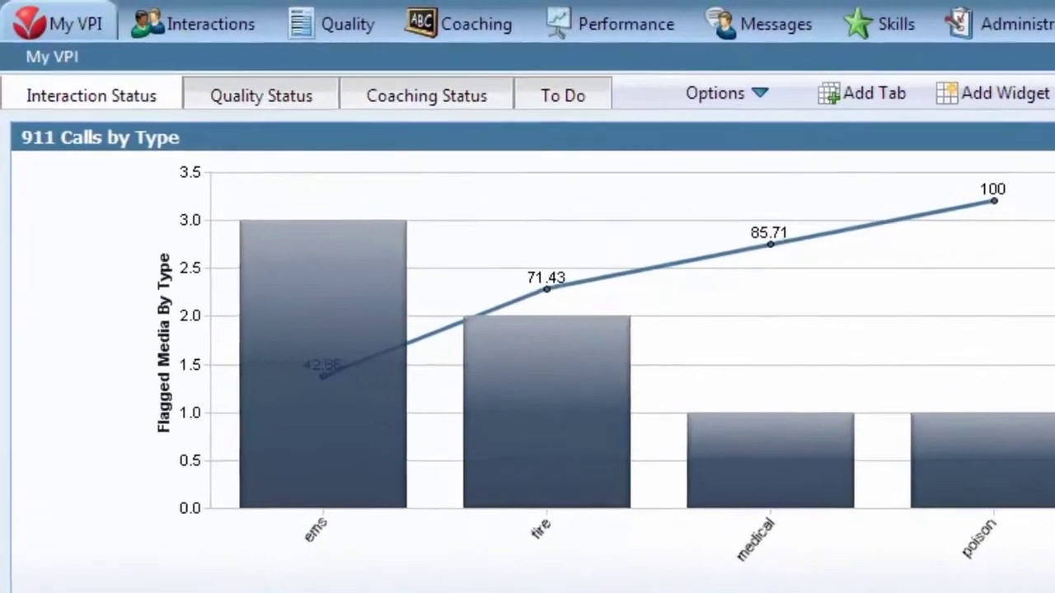
# - Open Audio Search and select the Radio 1 calls from 12:01:30 PM and 12:01:01 PM
pyautogui.click(245, 36)
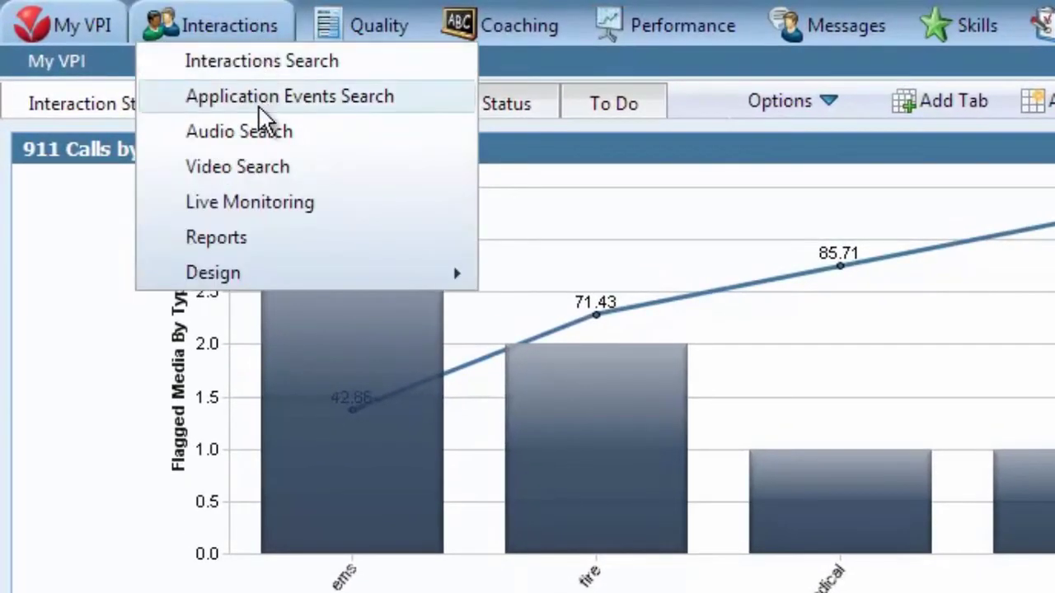
pyautogui.click(258, 129)
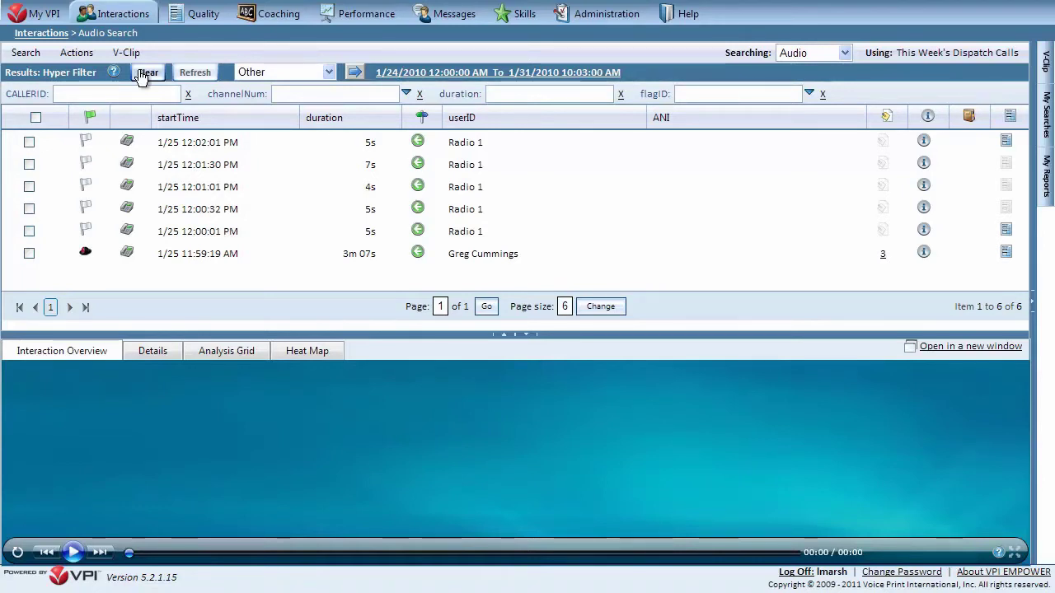
pyautogui.click(28, 164)
pyautogui.click(28, 186)
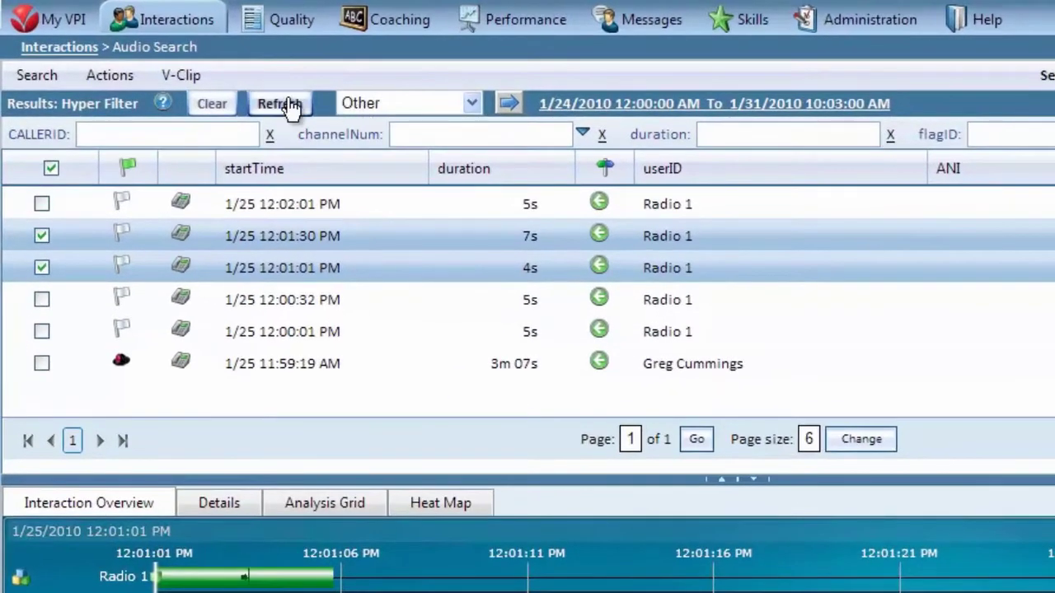
# - Create a new Interaction Assembly from the two selected Radio 1 calls
pyautogui.click(91, 59)
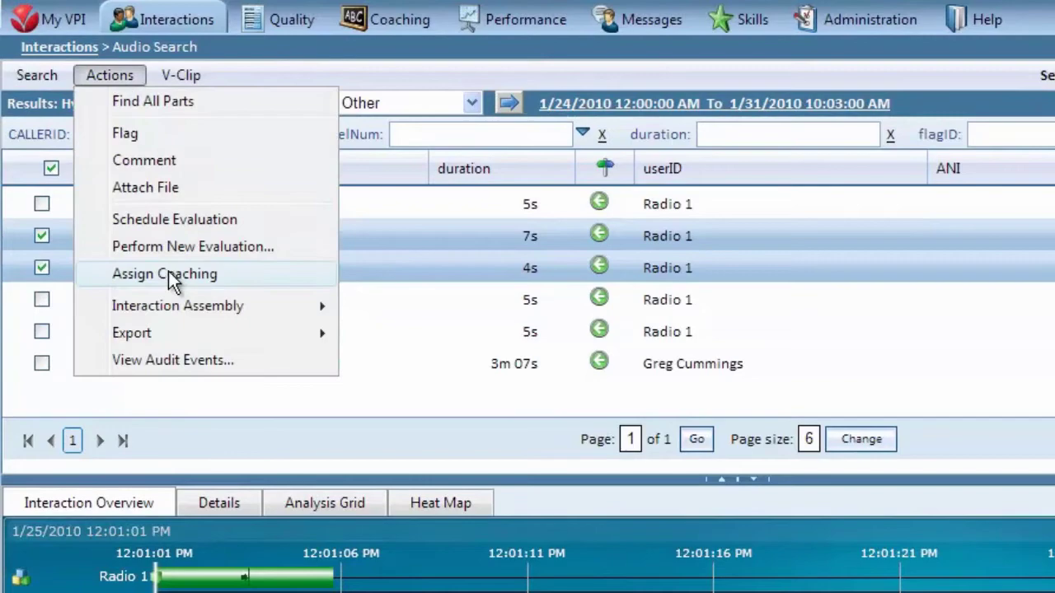
pyautogui.moveTo(173, 301)
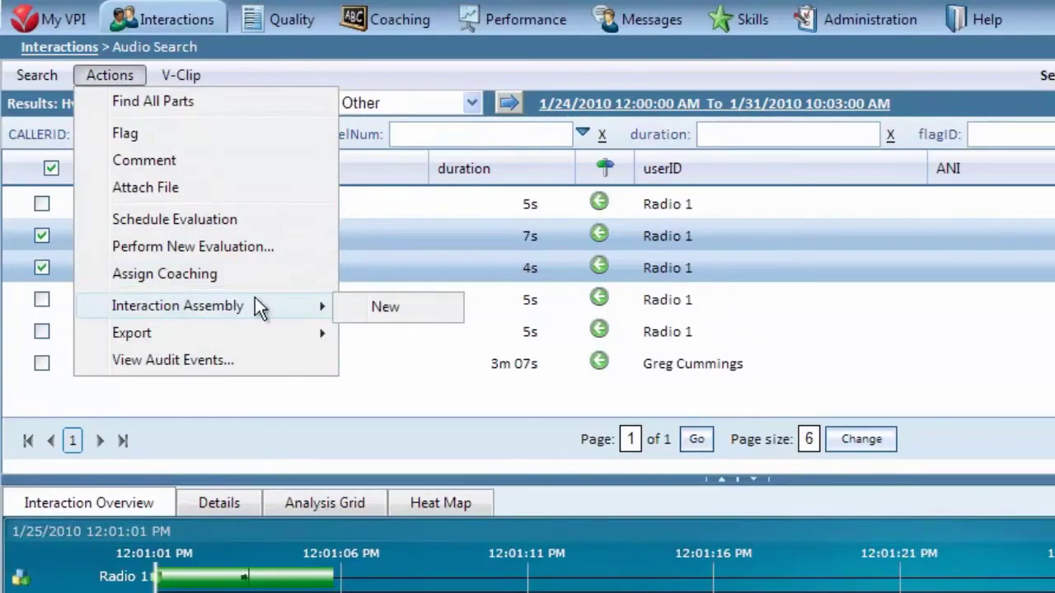
pyautogui.click(364, 315)
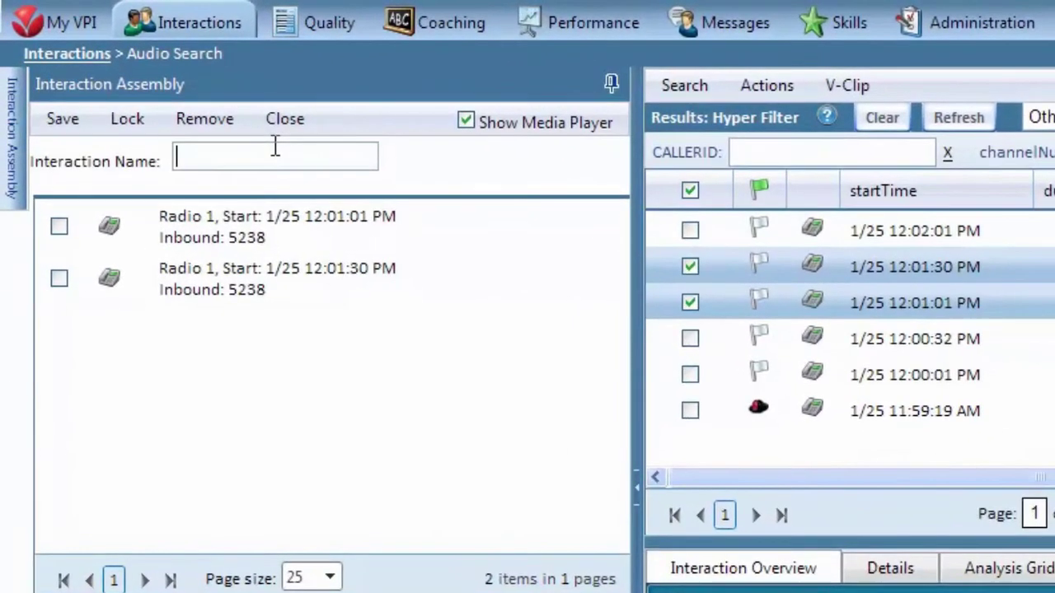
# - Name the assembly 'Interaction 1' and save it
pyautogui.write('Interac')
pyautogui.write('tion 1')
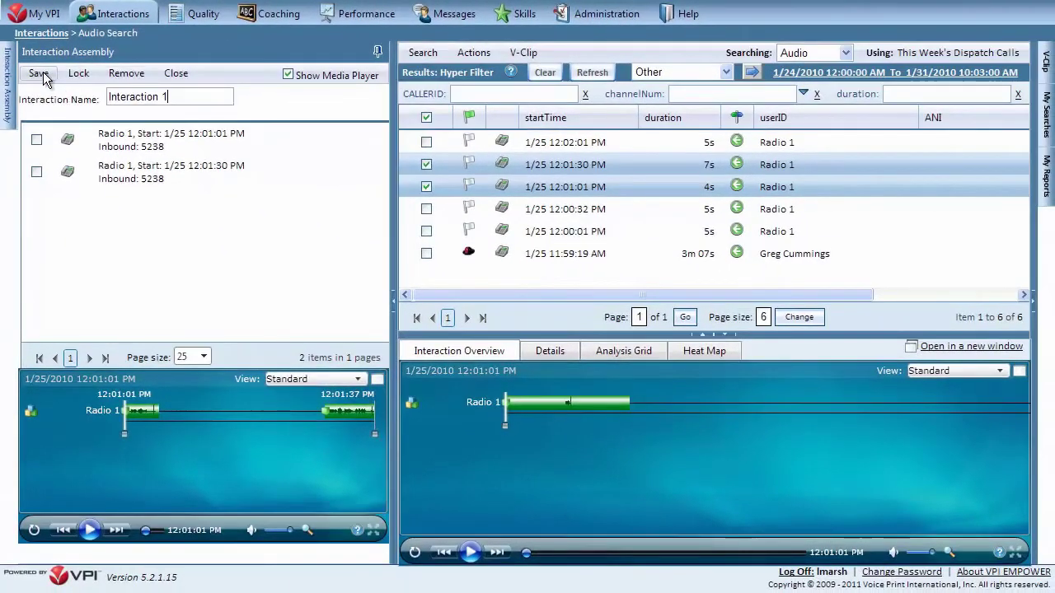
pyautogui.click(40, 74)
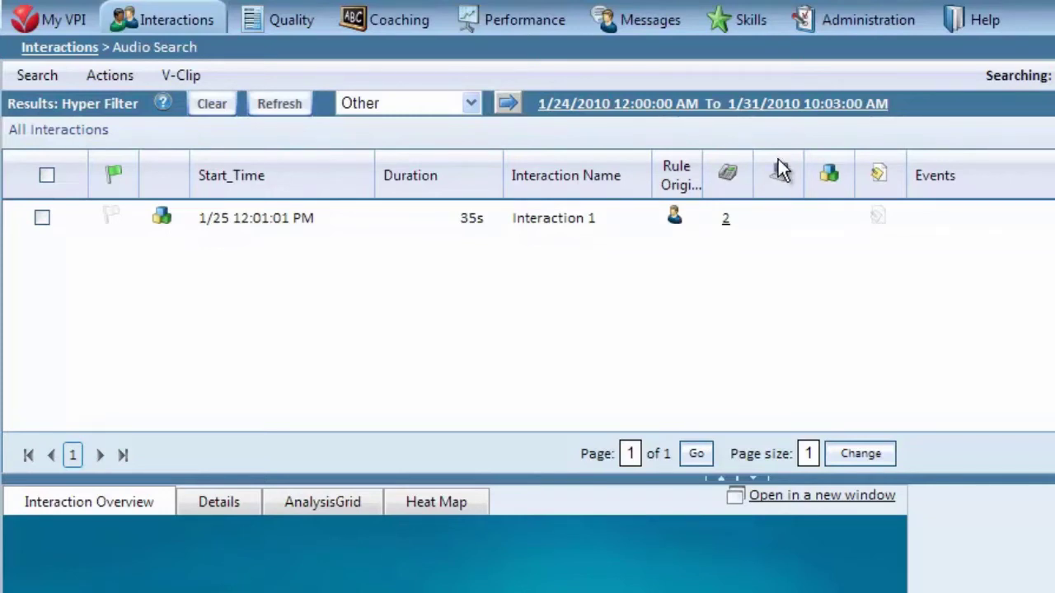
# - Select the Interaction 1 row and open its Email export form in Media Export
pyautogui.click(41, 223)
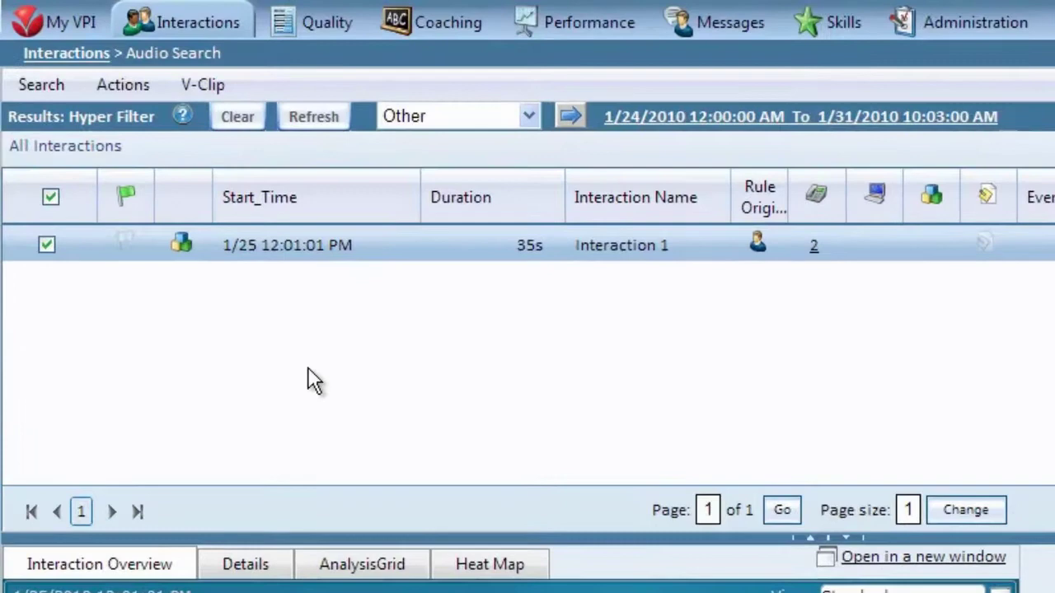
pyautogui.click(79, 55)
pyautogui.moveTo(206, 375)
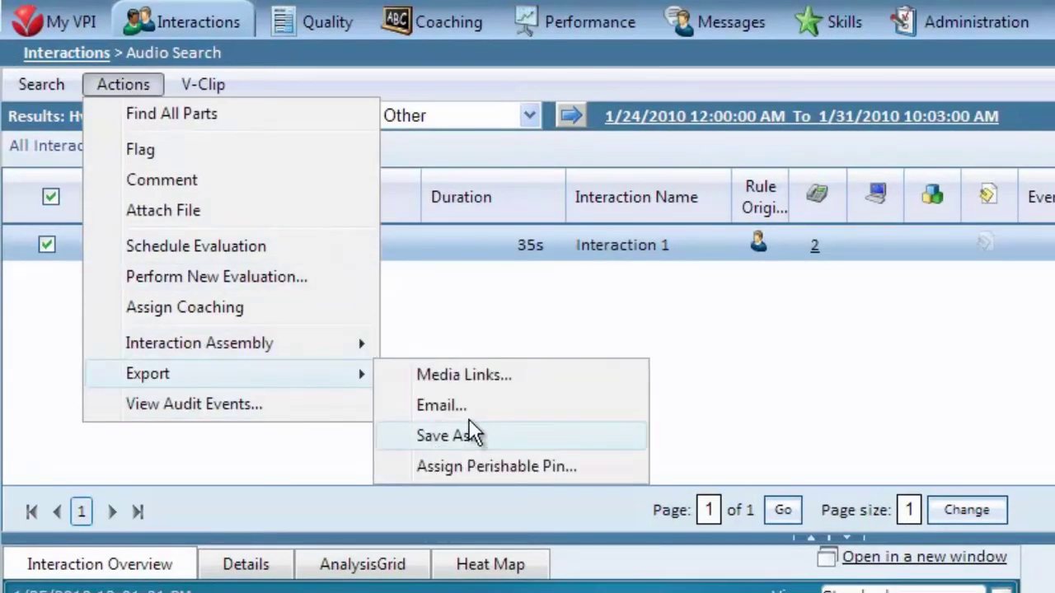
pyautogui.click(459, 409)
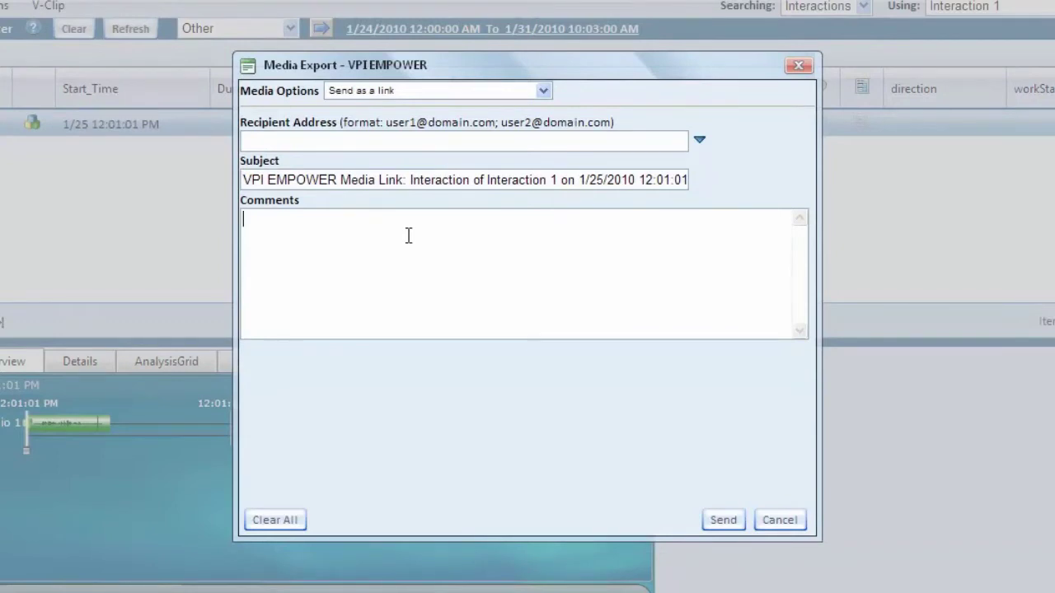
# - Review the Media Options choices, then cancel the email export
pyautogui.click(541, 92)
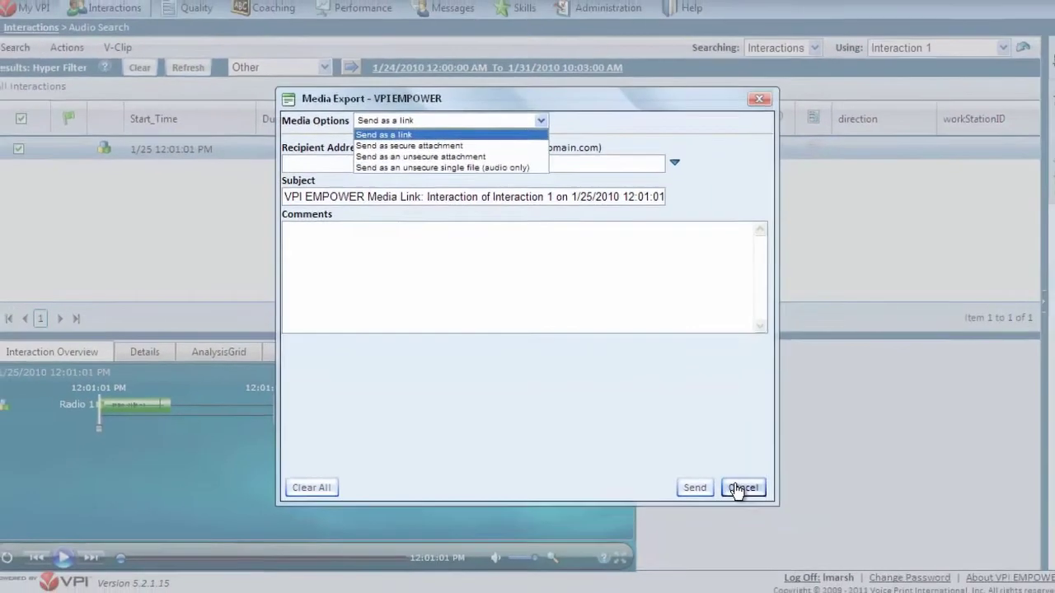
pyautogui.click(740, 488)
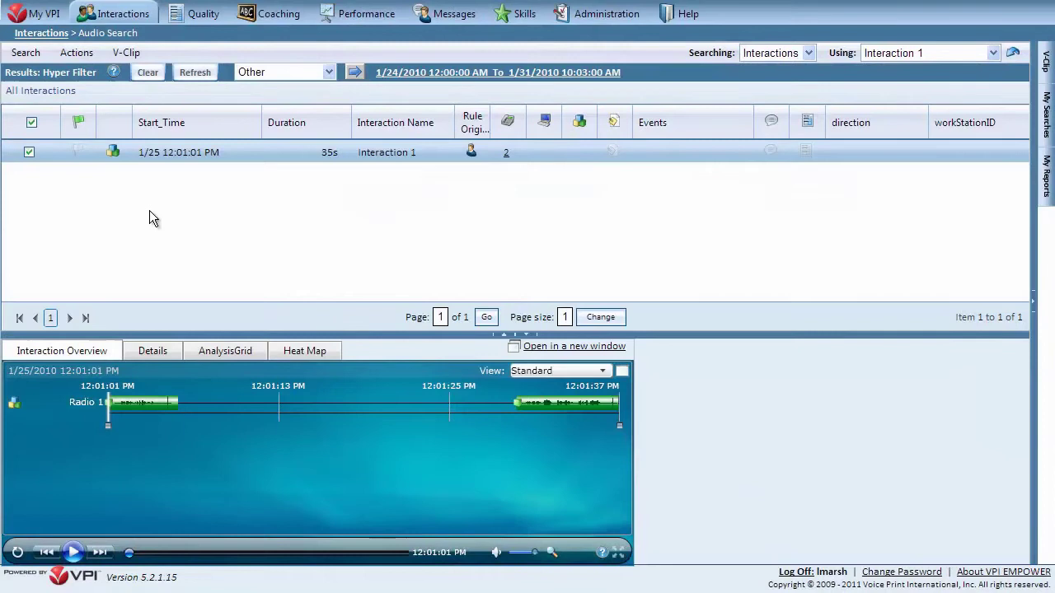
# - Export Interaction 1 via Save As, keeping the 'Save as secure attachment' format
pyautogui.click(77, 52)
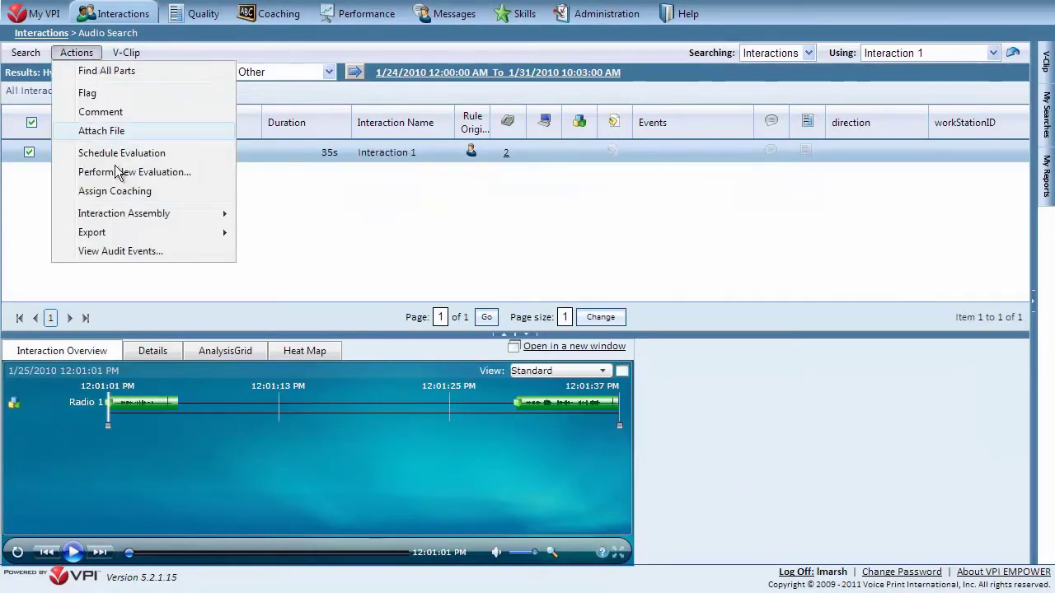
pyautogui.moveTo(119, 232)
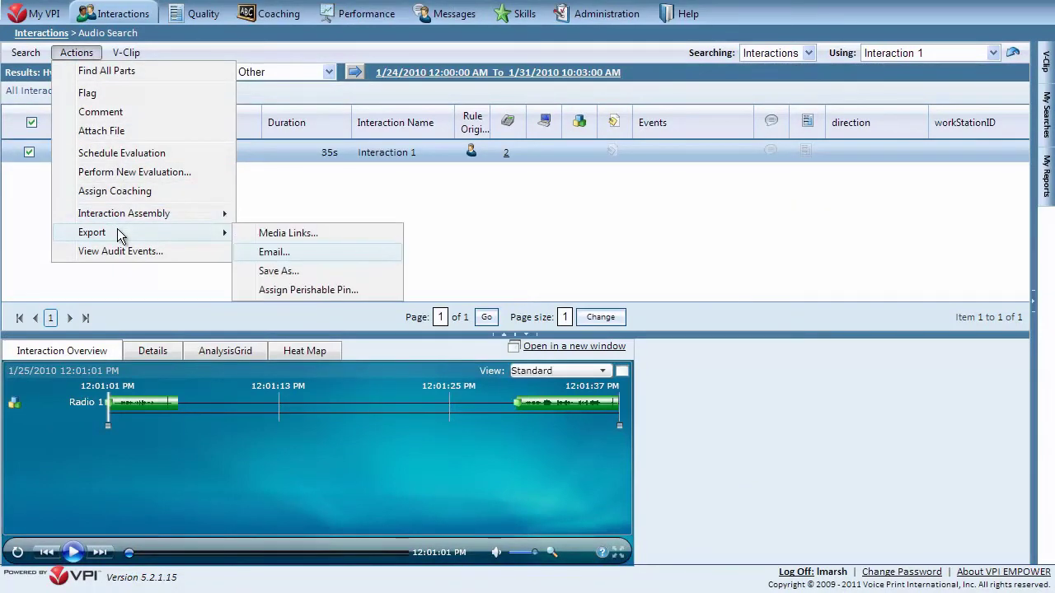
pyautogui.click(282, 275)
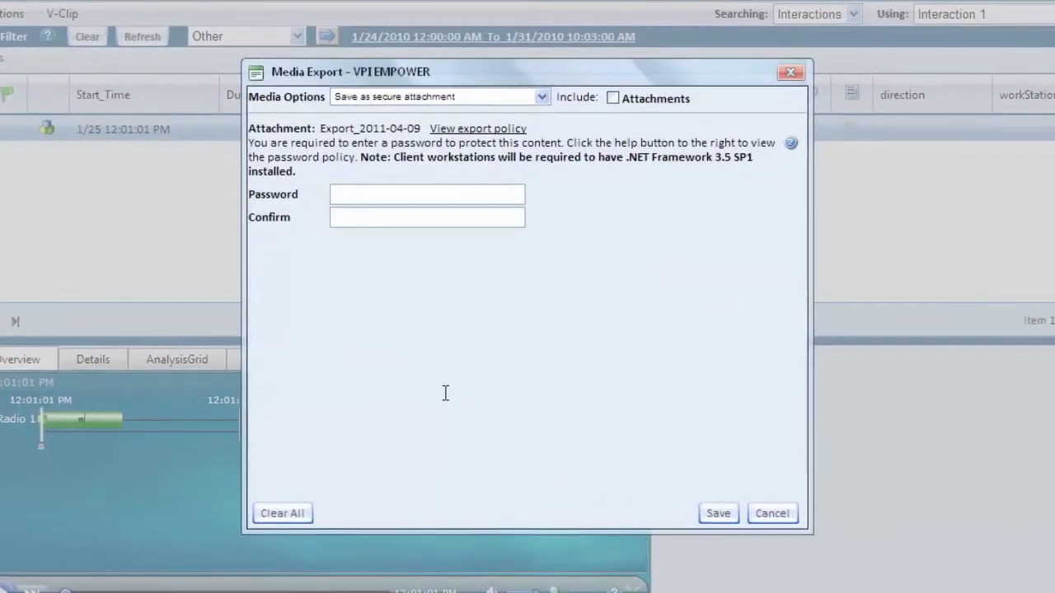
pyautogui.click(544, 97)
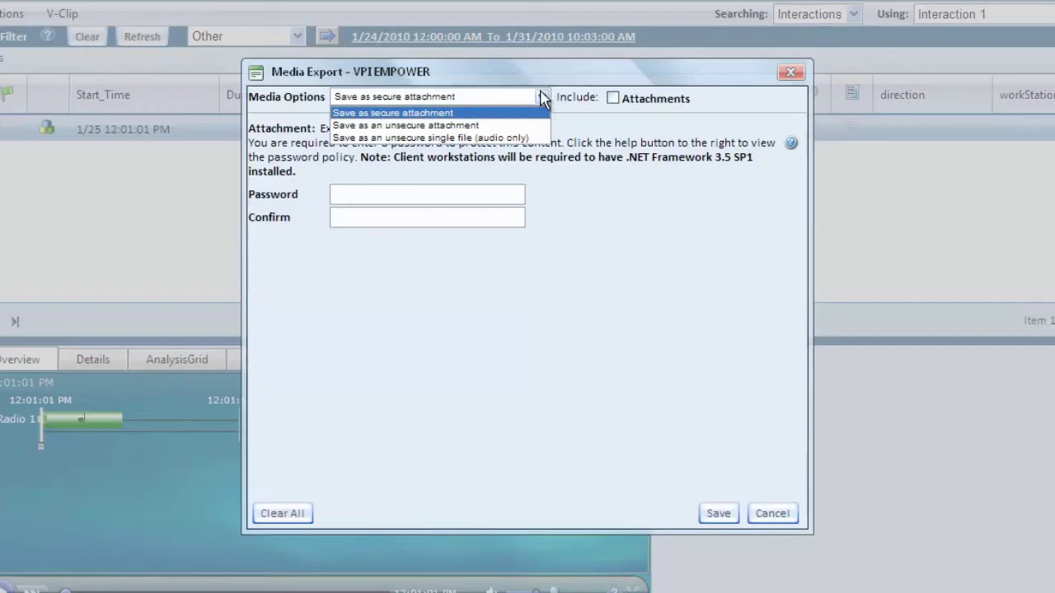
pyautogui.click(540, 97)
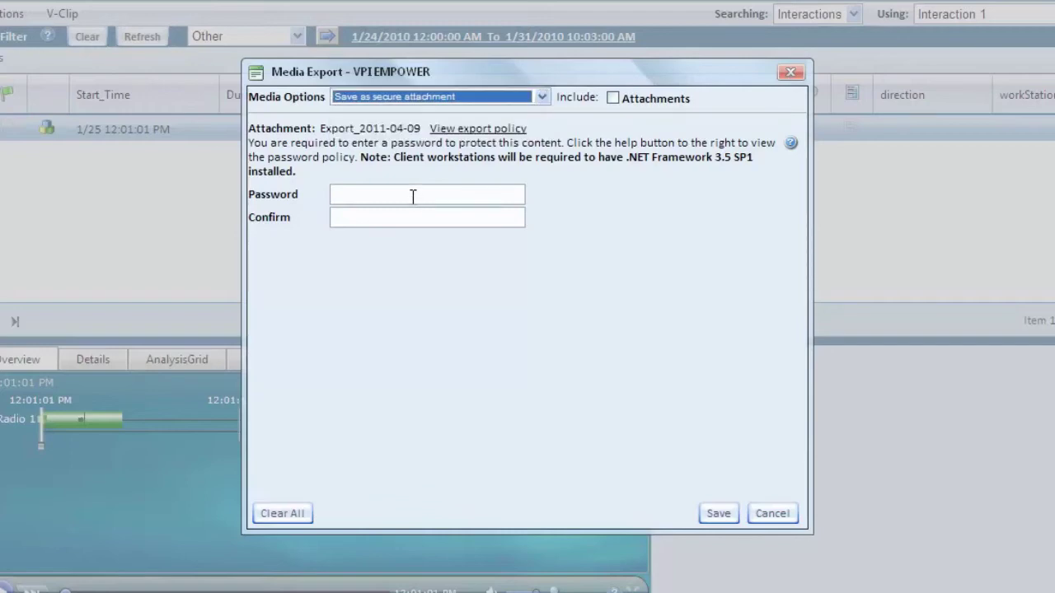
# - Enter and confirm a protection password, then save the secure export
pyautogui.click(413, 195)
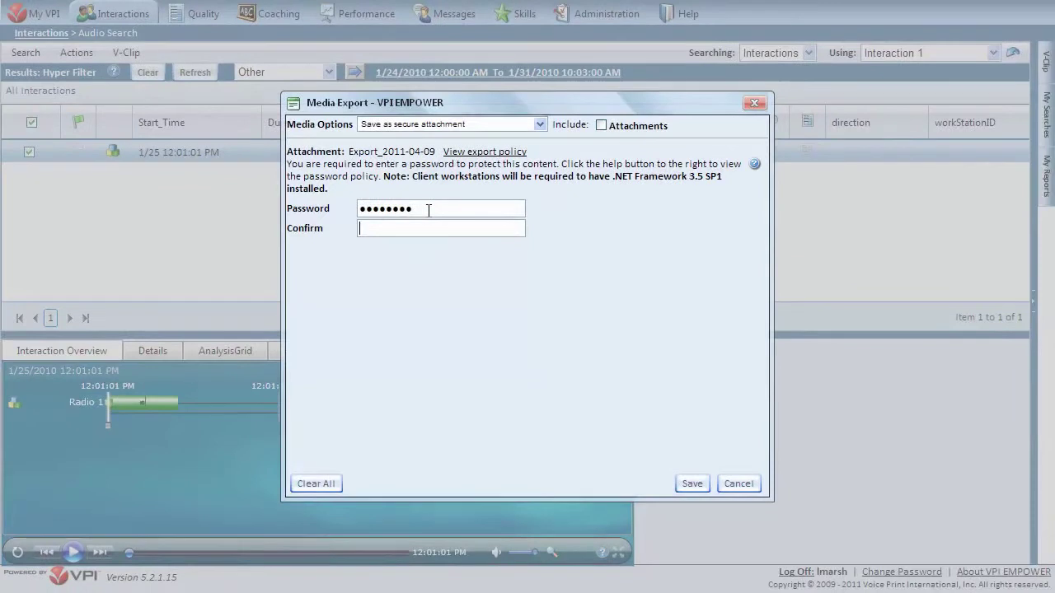
pyautogui.press('Tab')
pyautogui.click(688, 485)
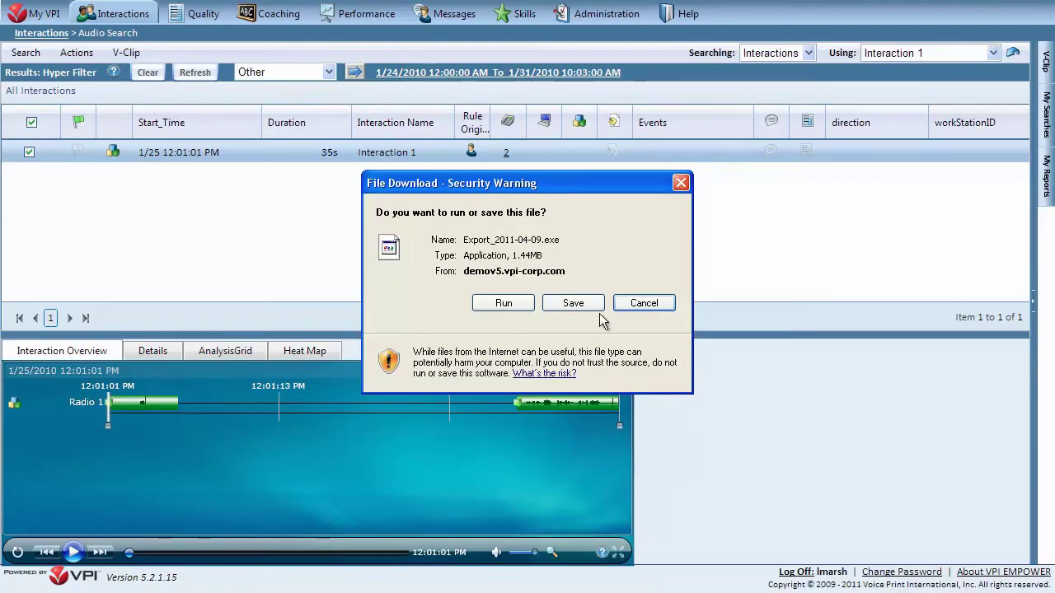
# - Save Export_2011-04-09.exe to the desktop and launch it
pyautogui.click(567, 303)
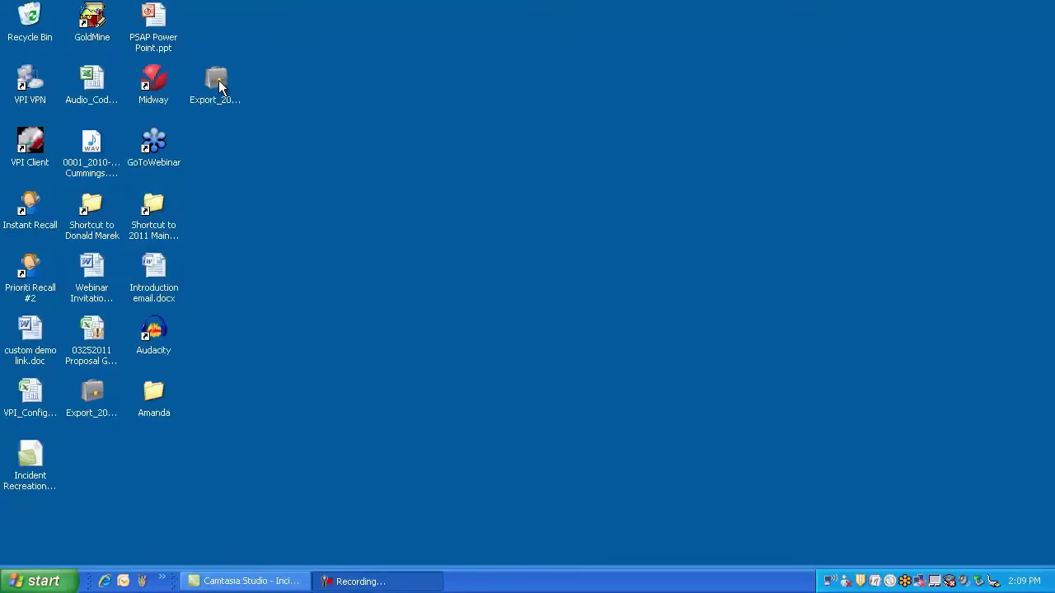
pyautogui.doubleClick(218, 80)
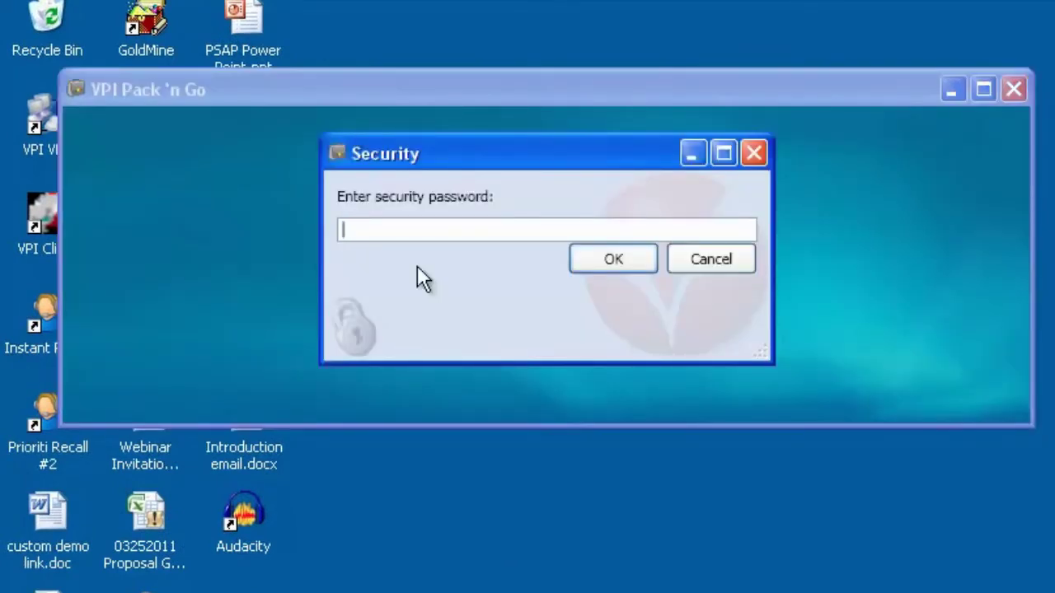
# - Enter the security password to unlock the Pack 'n Go export
pyautogui.write('********')
pyautogui.press('Return')
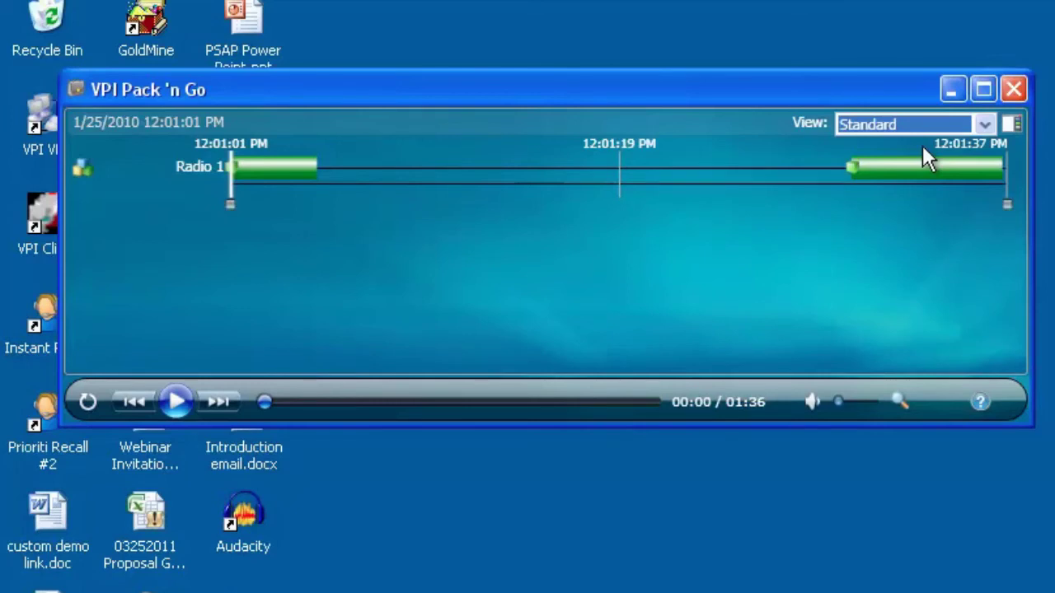
# - Switch the player view to Sequential List, then to Details for Interaction 1
pyautogui.click(984, 128)
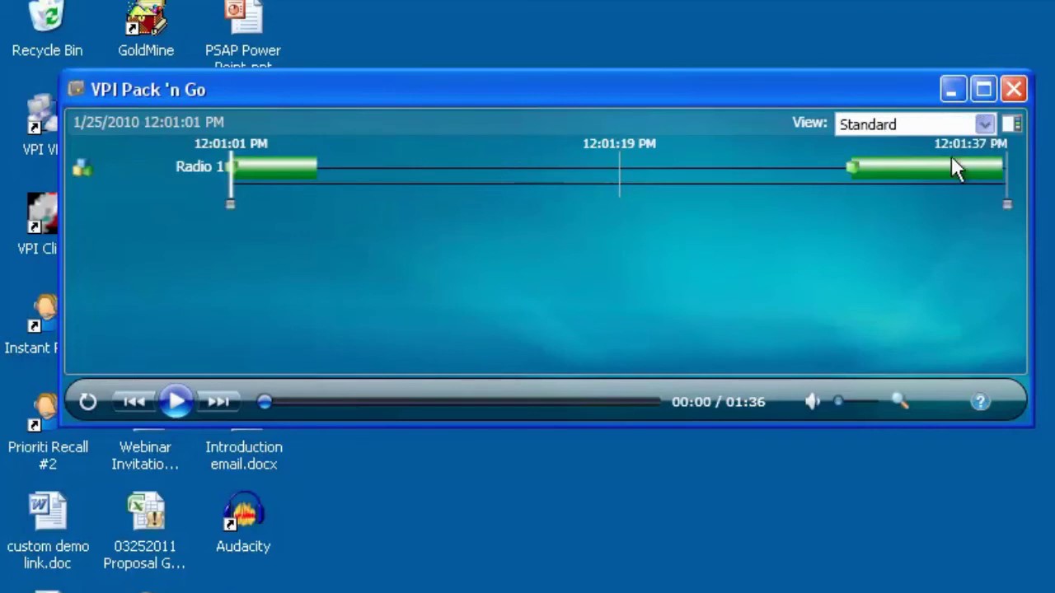
pyautogui.click(946, 158)
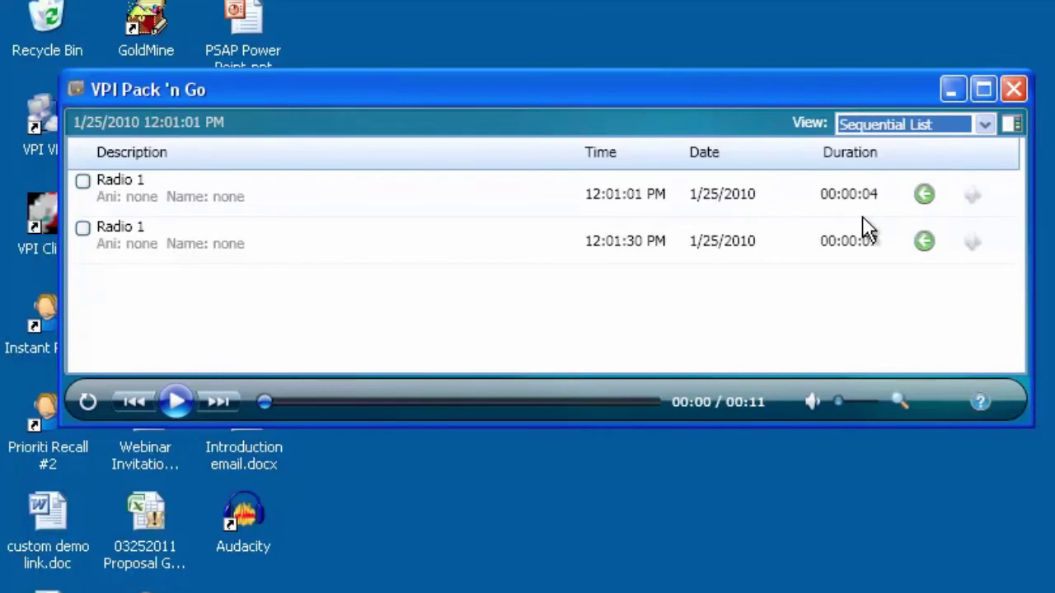
pyautogui.click(962, 157)
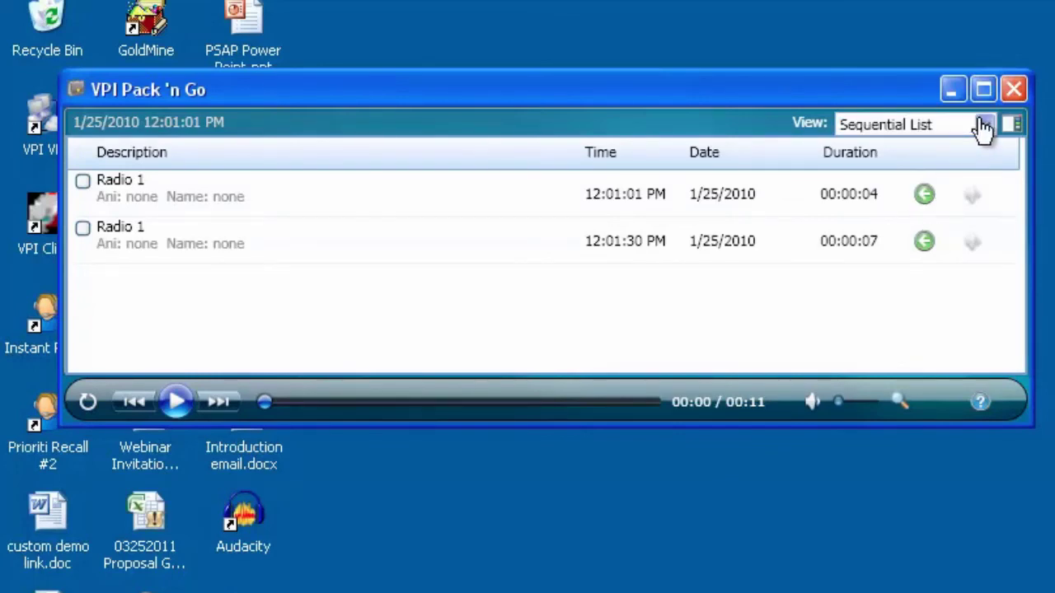
pyautogui.click(939, 185)
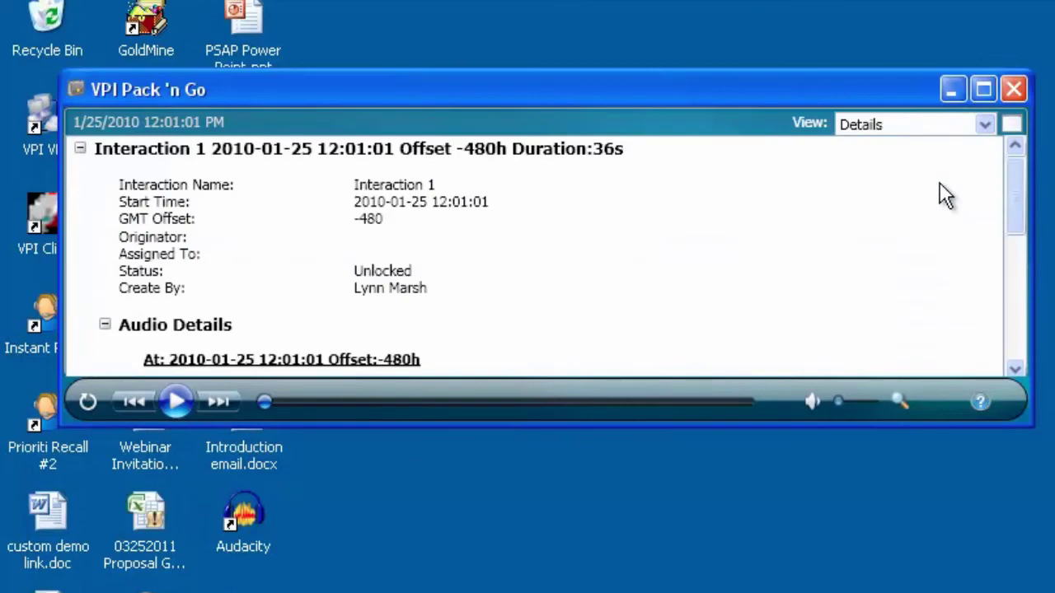